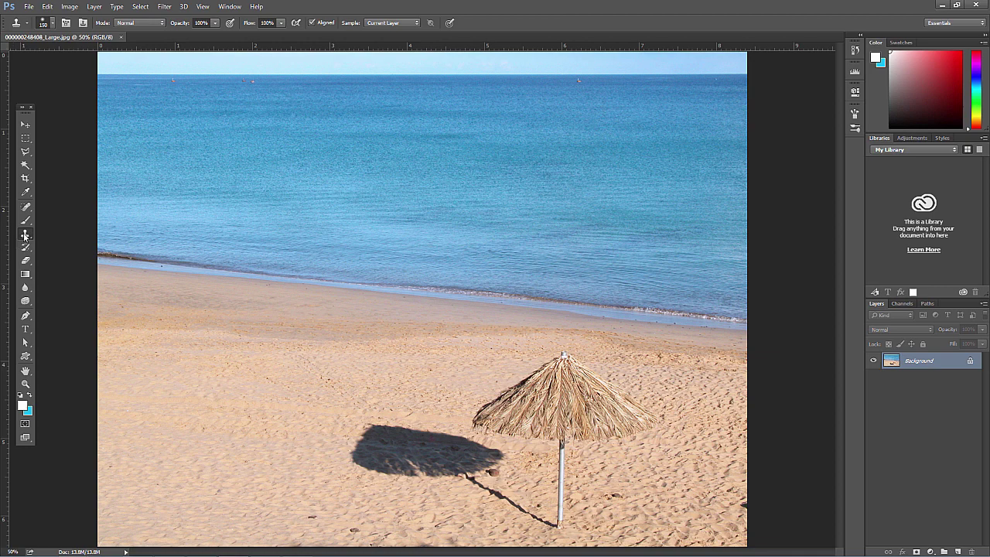
Switch to the Clone Stamp Tool and confirm its 150 px, 0% hardness brush preset.
click(28, 234)
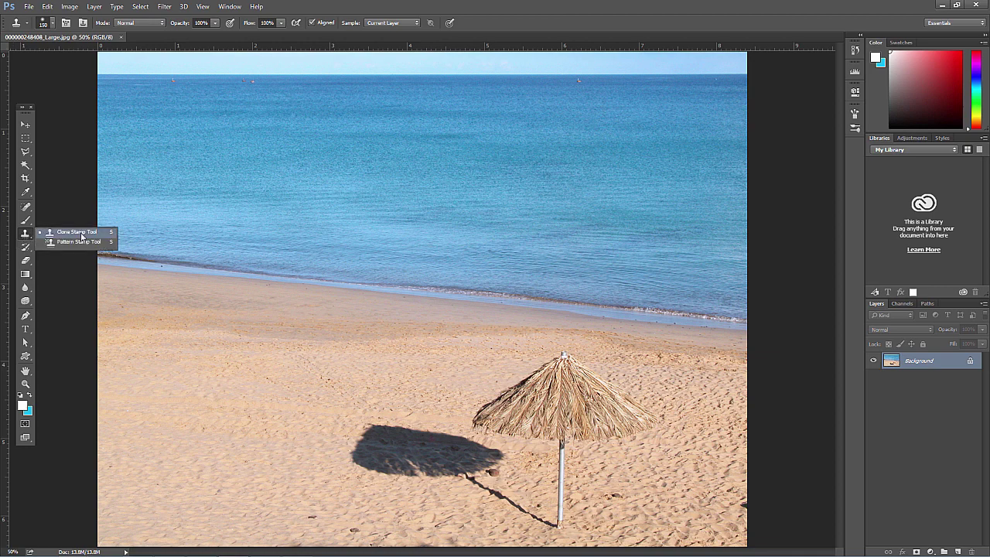
click(25, 236)
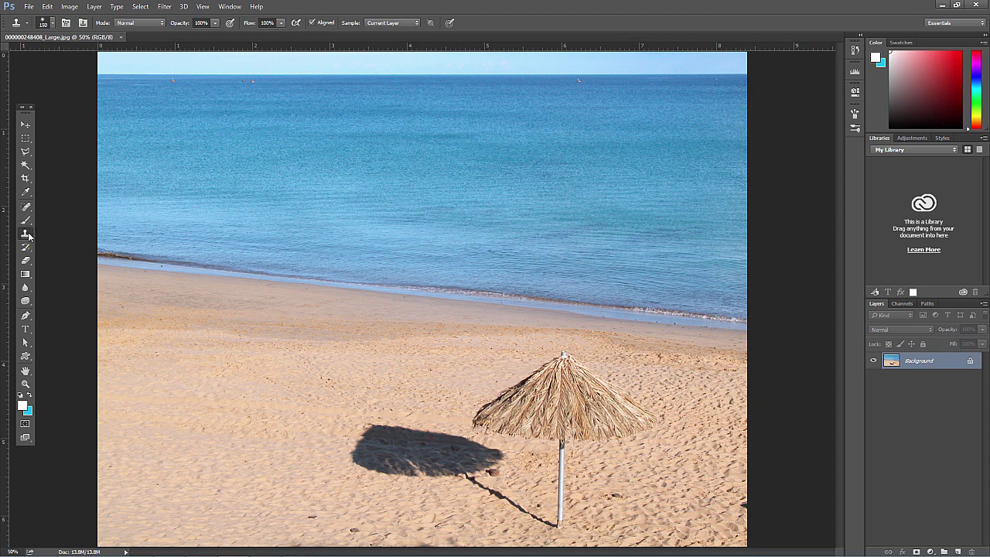
right_click(28, 235)
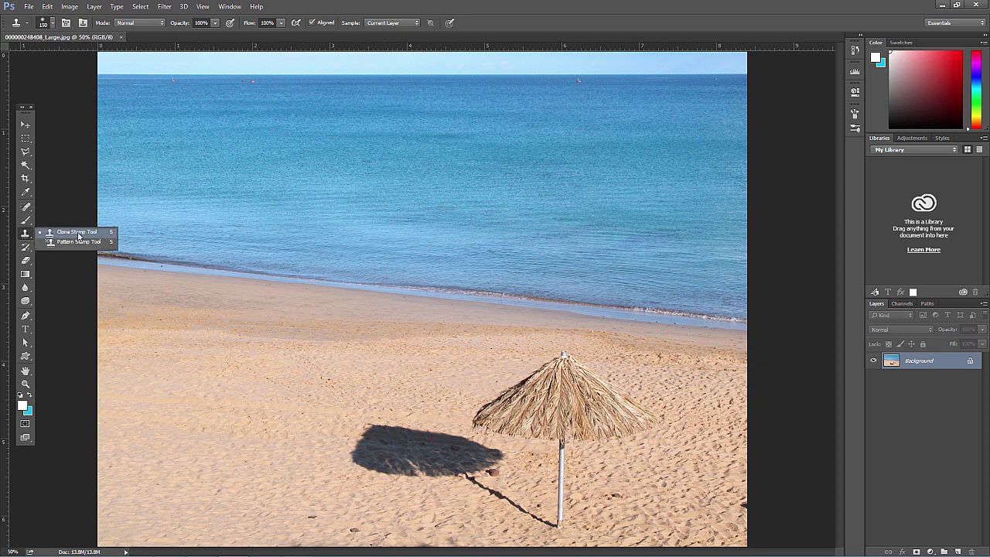
click(78, 234)
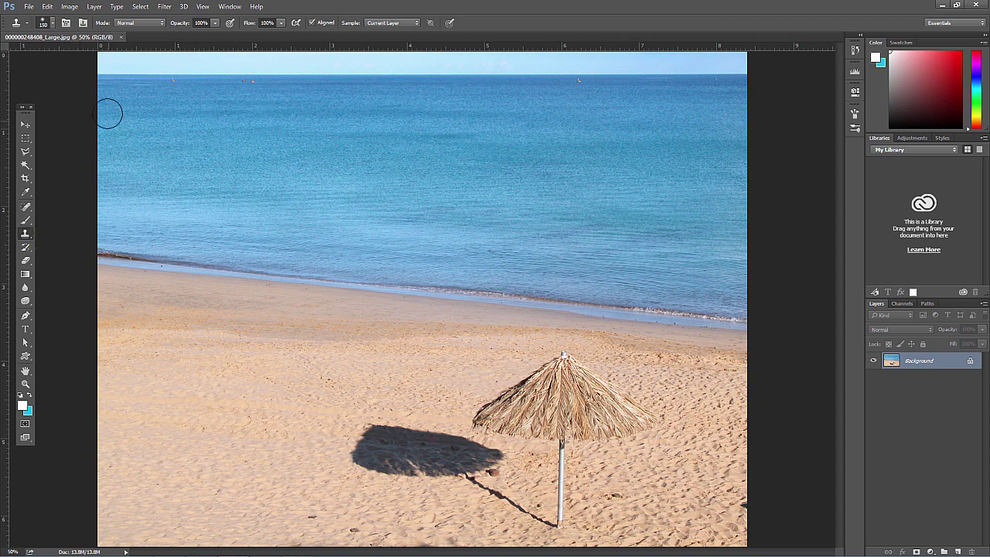
click(54, 24)
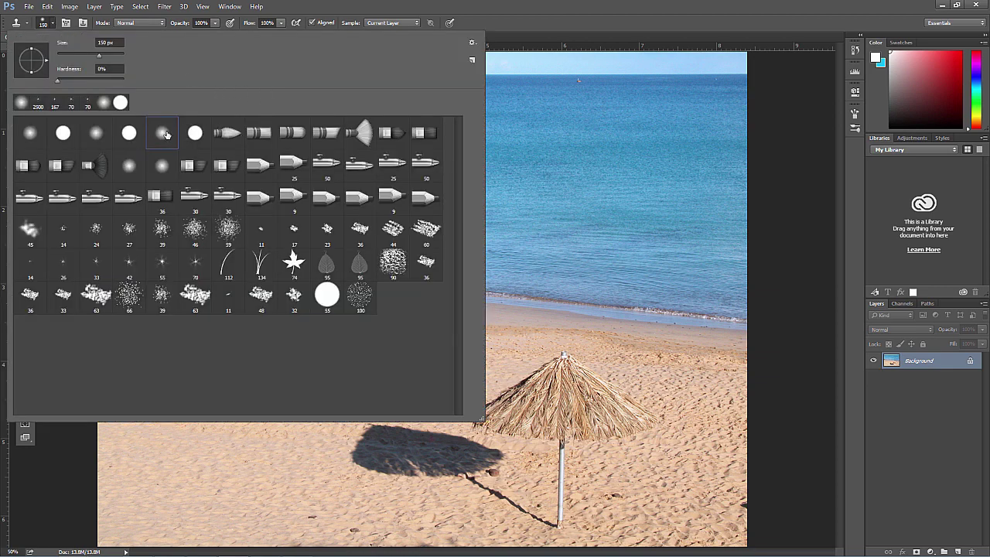
click(54, 25)
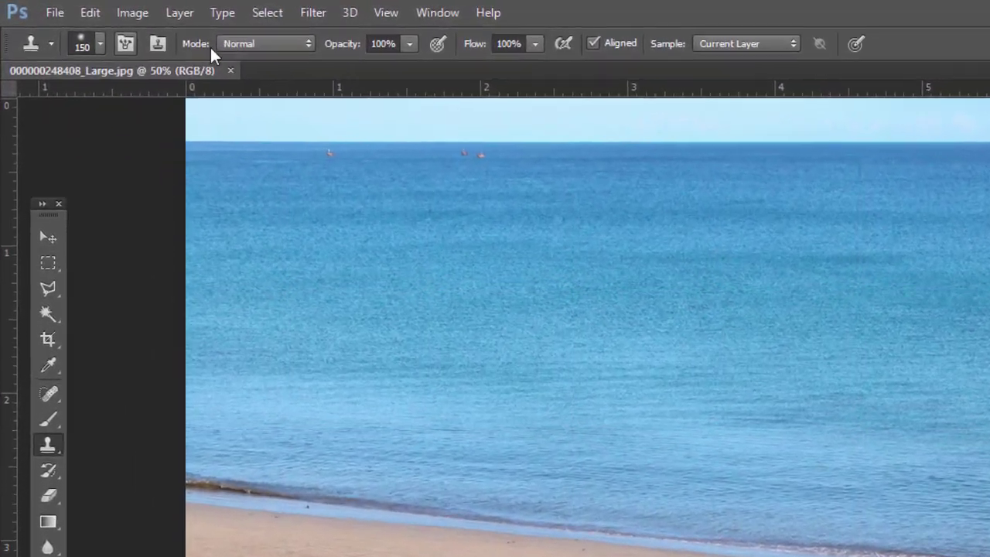
Keep Normal mode, set opacity to 100%, and raise flow from 58% to 100%.
click(139, 23)
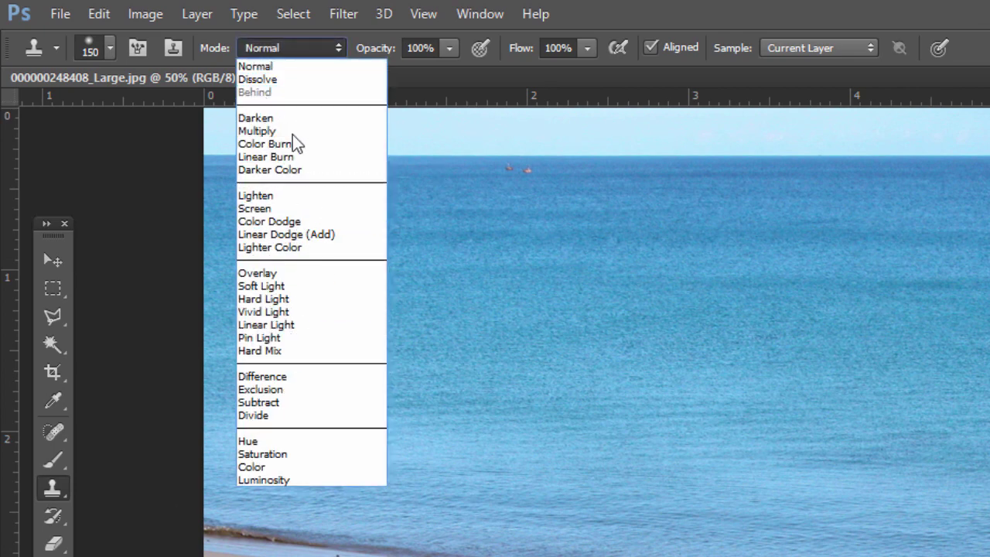
click(335, 47)
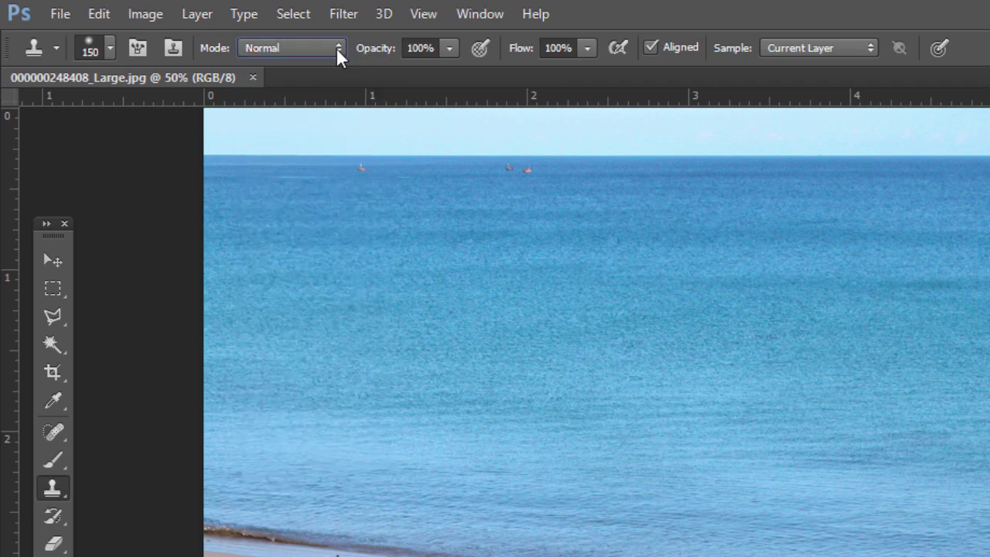
click(449, 49)
drag(393, 71, 503, 75)
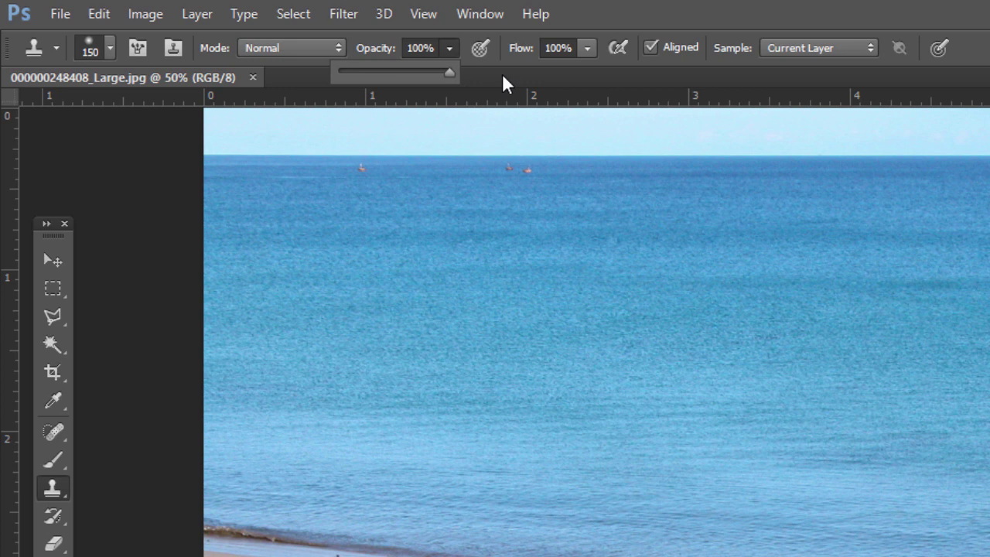
click(442, 53)
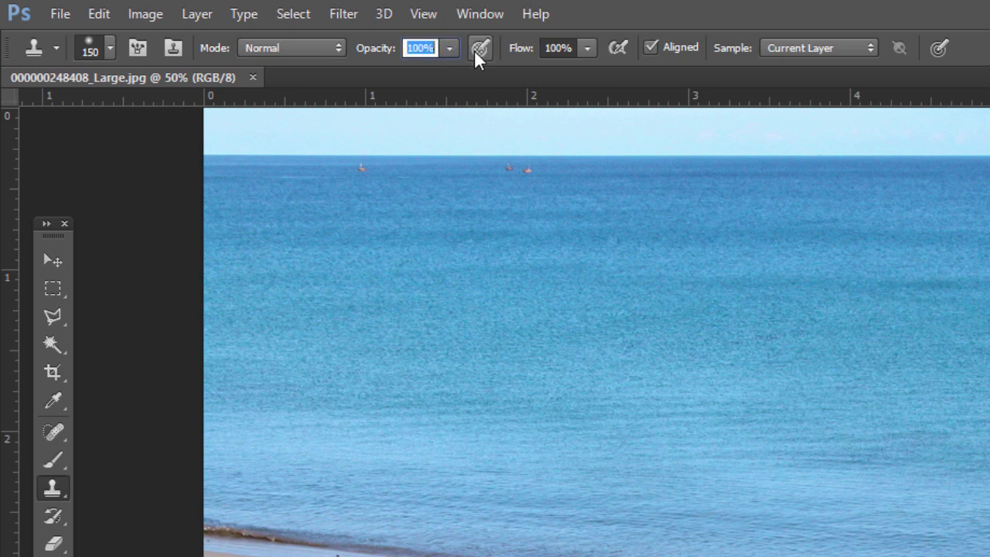
click(587, 48)
drag(557, 70, 599, 71)
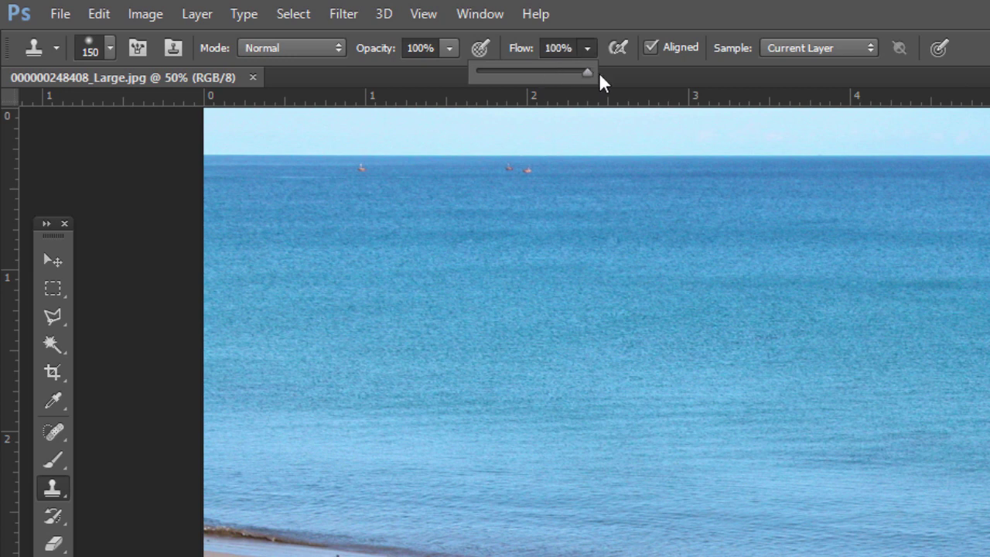
click(593, 49)
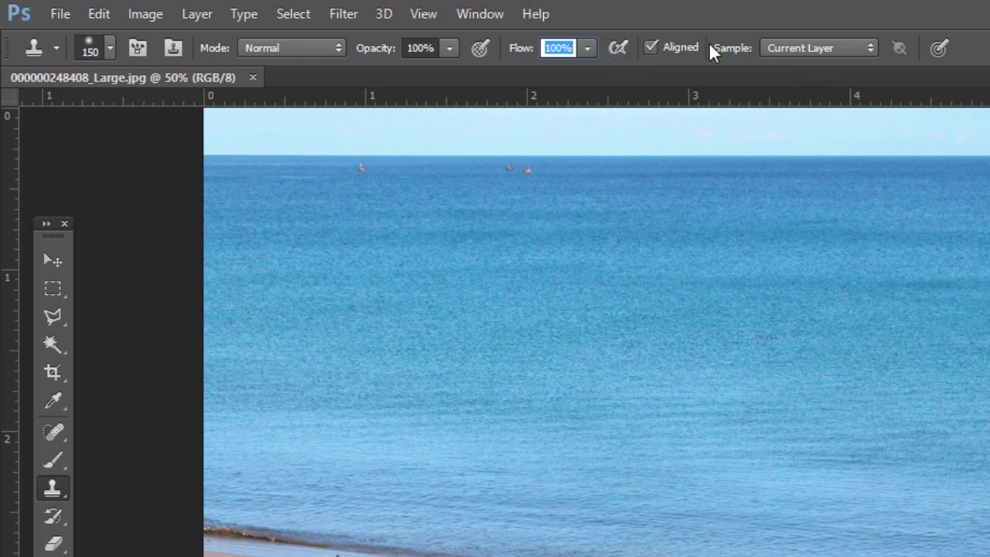
click(830, 46)
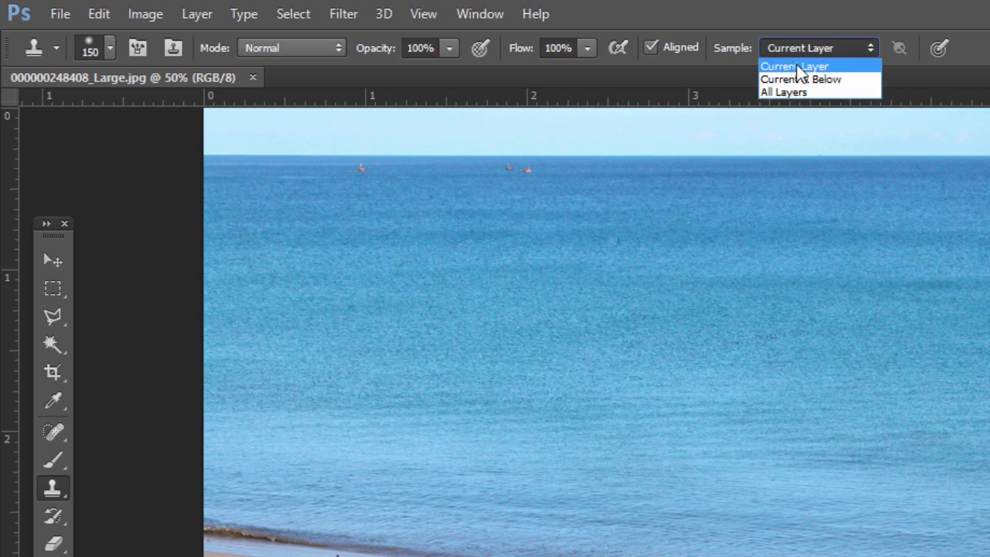
click(793, 73)
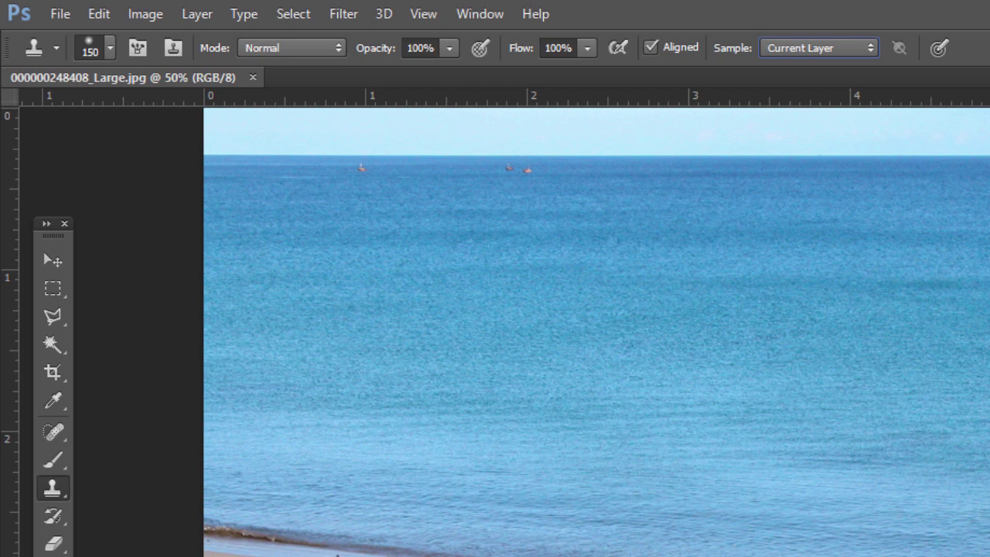
click(801, 49)
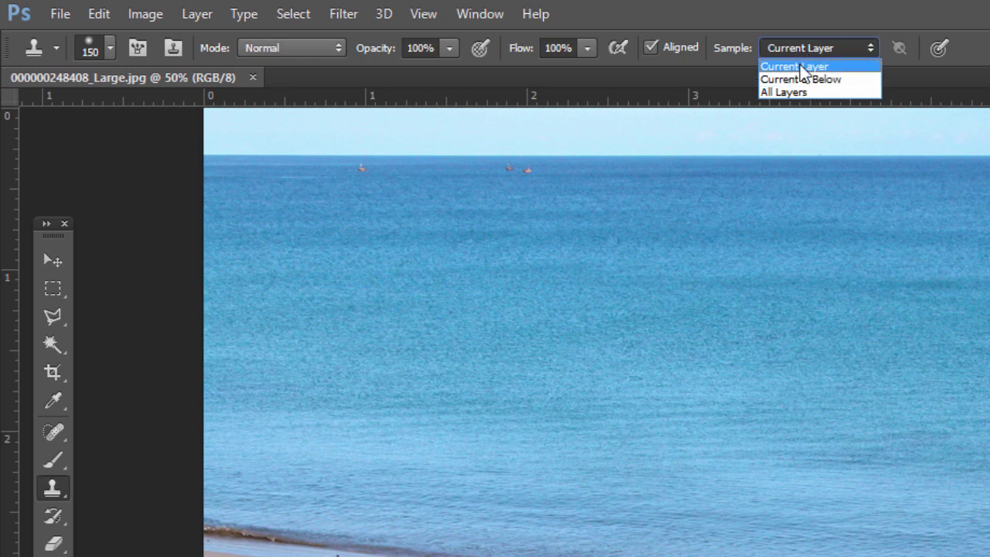
click(799, 68)
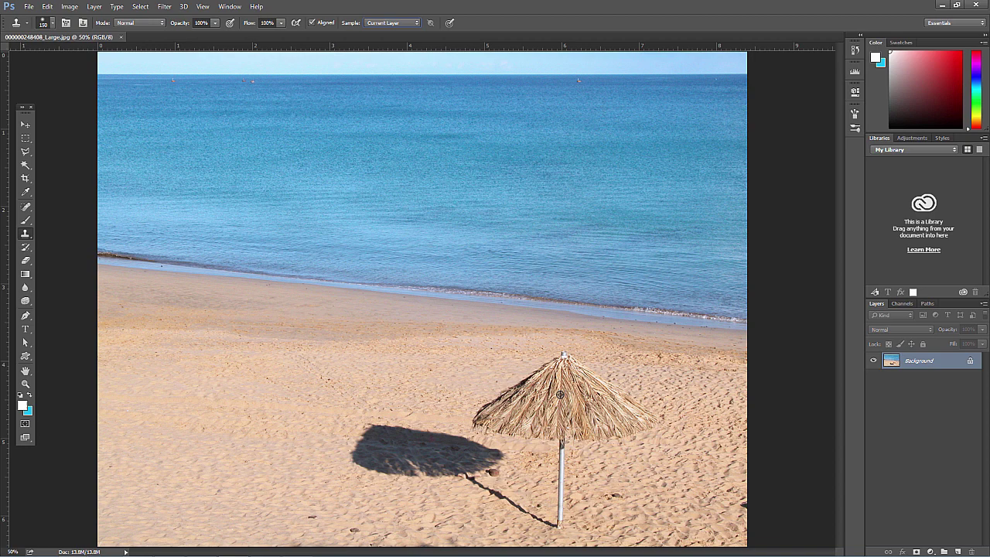
Sample the right umbrella, then clone its thatched canopy and pole onto the left sand.
alt+click(560, 395)
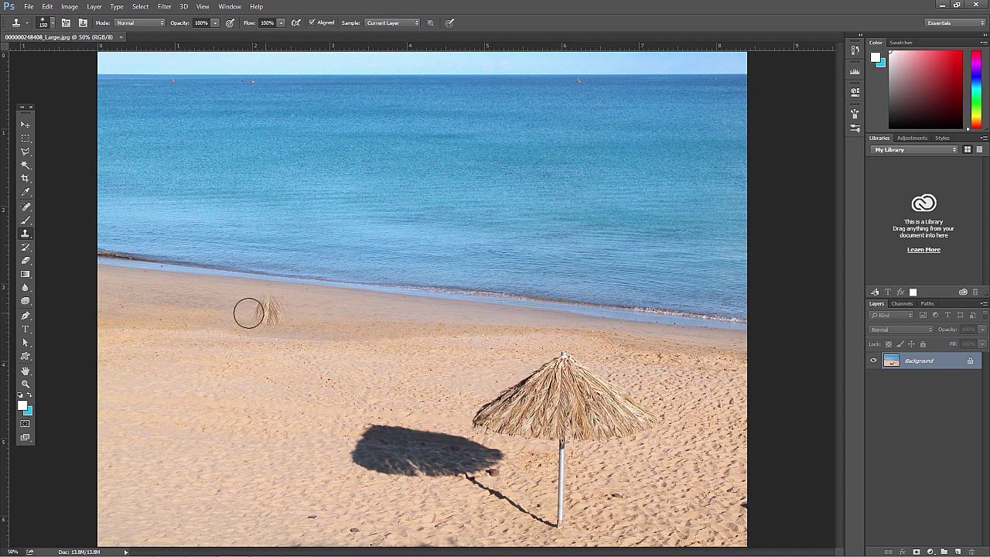
mouse_move(210, 319)
mouse_down()
mouse_move(214, 334)
mouse_move(192, 319)
mouse_move(219, 327)
mouse_up()
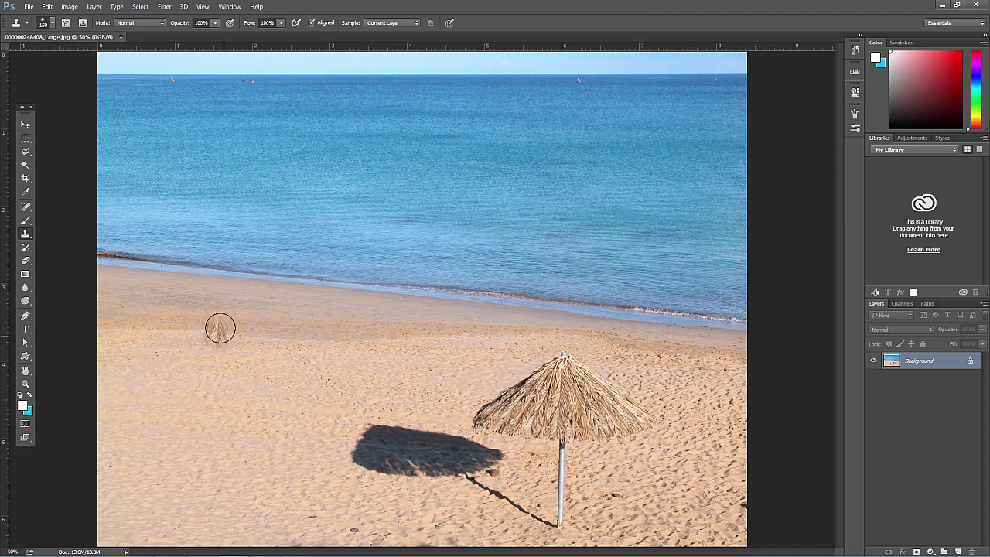
key(ctrl+z)
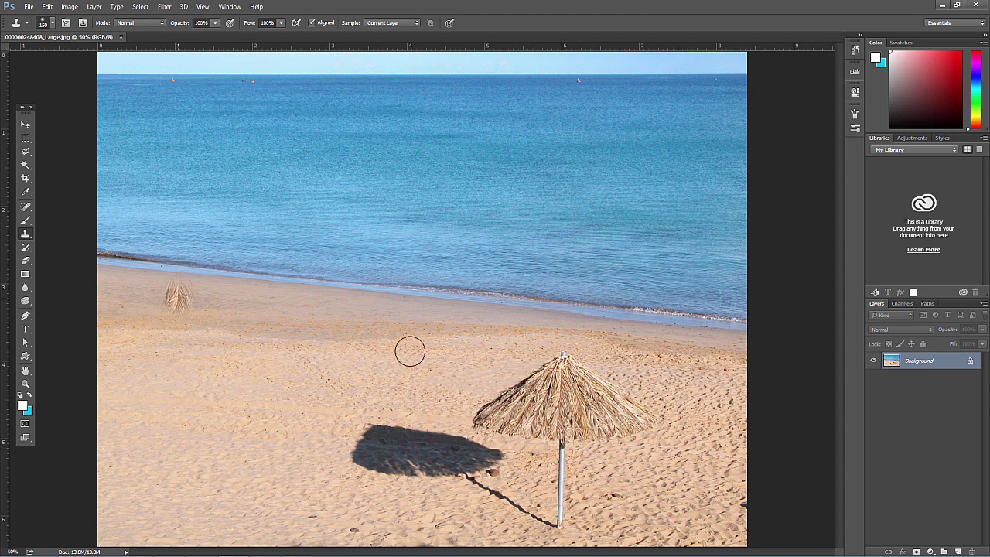
mouse_move(221, 360)
mouse_down()
mouse_move(195, 344)
mouse_move(207, 331)
mouse_move(221, 343)
mouse_move(183, 341)
mouse_move(161, 353)
mouse_move(159, 370)
mouse_move(120, 381)
mouse_move(131, 393)
mouse_move(251, 367)
mouse_move(287, 382)
mouse_up()
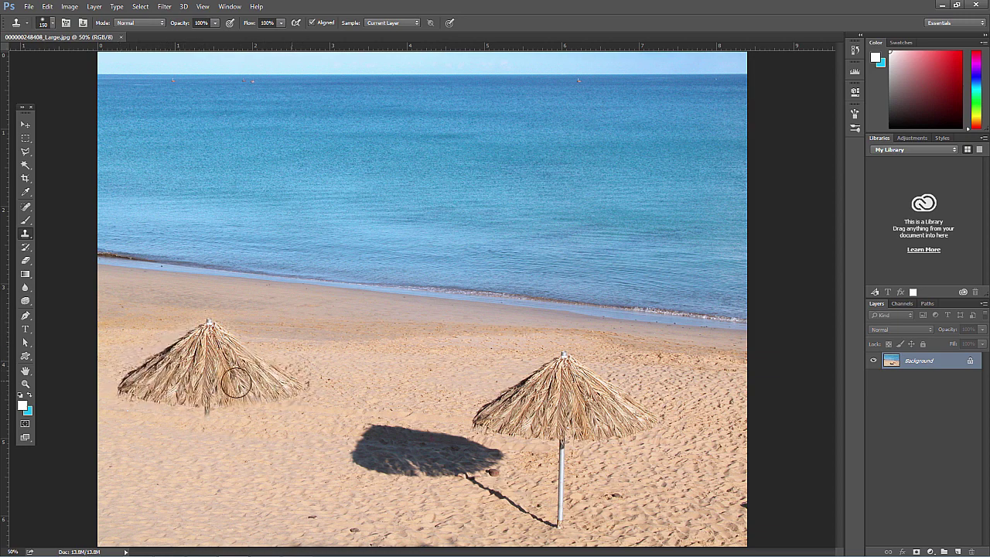
mouse_move(206, 428)
mouse_down()
mouse_move(203, 512)
mouse_move(177, 510)
mouse_move(226, 501)
mouse_move(175, 493)
mouse_move(201, 507)
mouse_move(211, 491)
mouse_move(190, 487)
mouse_move(211, 496)
mouse_up()
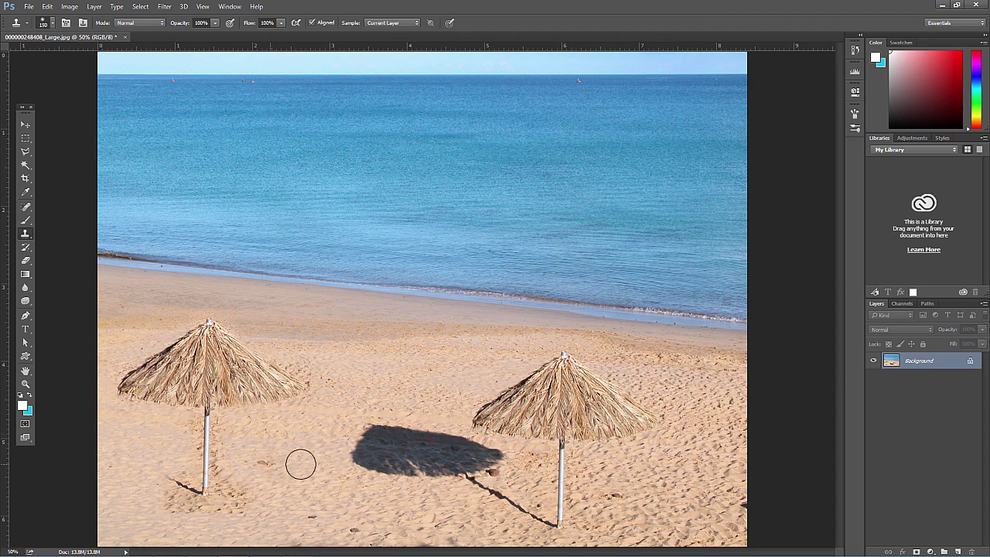
Clone a diagonal cast shadow beside the new umbrella and undo a stray patch on the sea.
mouse_move(200, 494)
mouse_down()
mouse_move(127, 449)
mouse_move(113, 427)
mouse_move(139, 424)
mouse_up()
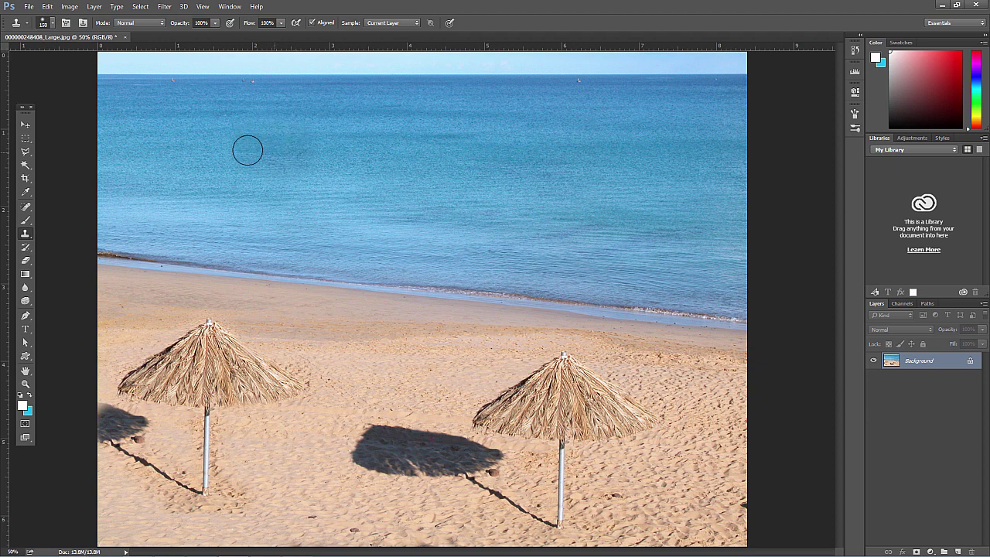
mouse_move(280, 191)
mouse_down()
mouse_move(321, 170)
mouse_move(320, 150)
mouse_move(337, 157)
mouse_move(332, 209)
mouse_move(342, 194)
mouse_move(317, 191)
mouse_up()
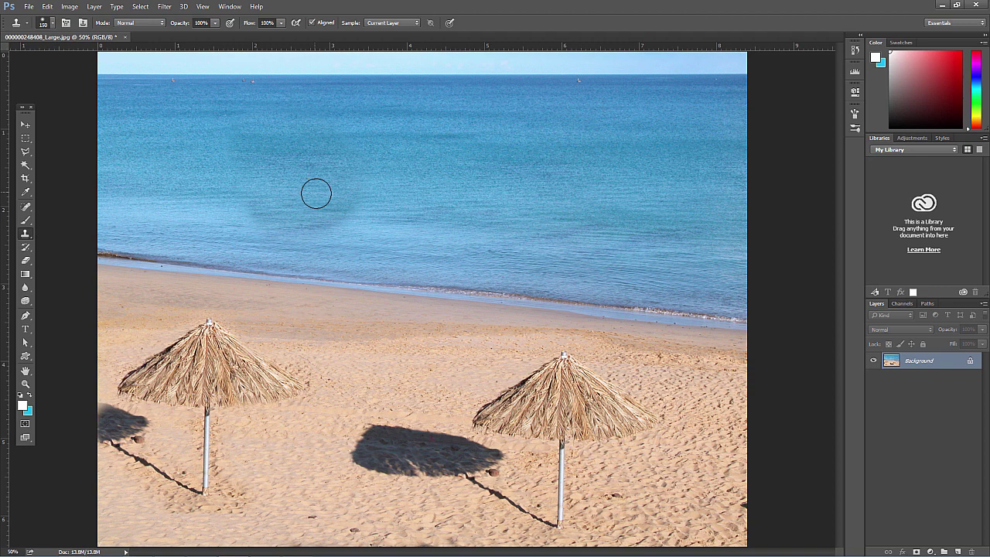
key(ctrl+z)
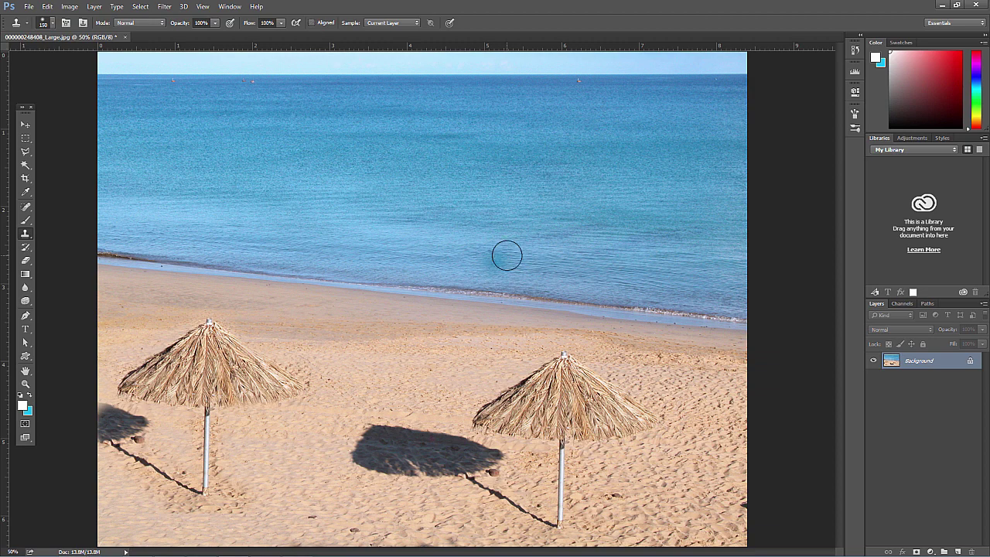
Sample the right umbrella and stamp copies mid-beach and at several spots across the sea.
alt+click(548, 409)
mouse_move(392, 338)
mouse_down()
mouse_move(318, 313)
mouse_move(309, 338)
mouse_move(360, 324)
mouse_move(362, 343)
mouse_move(378, 348)
mouse_move(389, 347)
mouse_move(369, 345)
mouse_move(446, 338)
mouse_move(424, 352)
mouse_move(426, 338)
mouse_move(379, 317)
mouse_up()
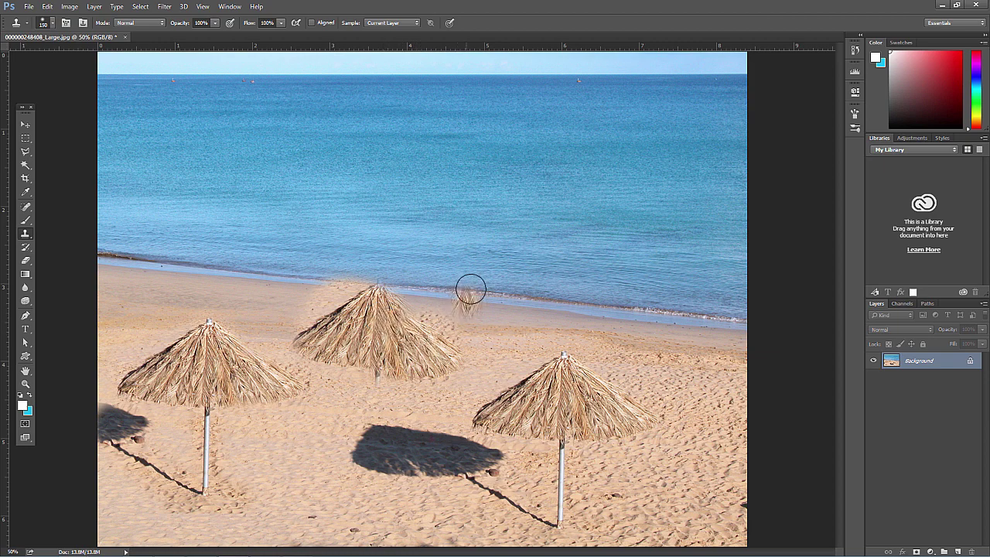
mouse_move(493, 268)
mouse_down()
mouse_move(459, 254)
mouse_move(483, 256)
mouse_move(435, 255)
mouse_move(465, 256)
mouse_up()
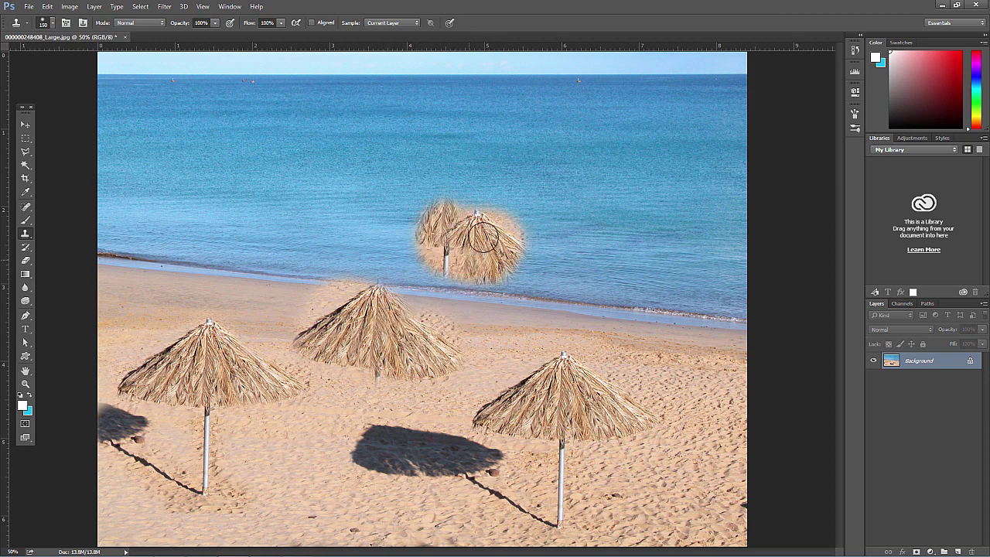
mouse_move(270, 178)
mouse_down()
mouse_move(246, 206)
mouse_move(213, 166)
mouse_up()
mouse_move(445, 108)
mouse_down()
mouse_move(420, 133)
mouse_move(449, 139)
mouse_move(433, 116)
mouse_up()
mouse_move(697, 155)
mouse_down()
mouse_move(673, 149)
mouse_move(754, 148)
mouse_move(696, 136)
mouse_up()
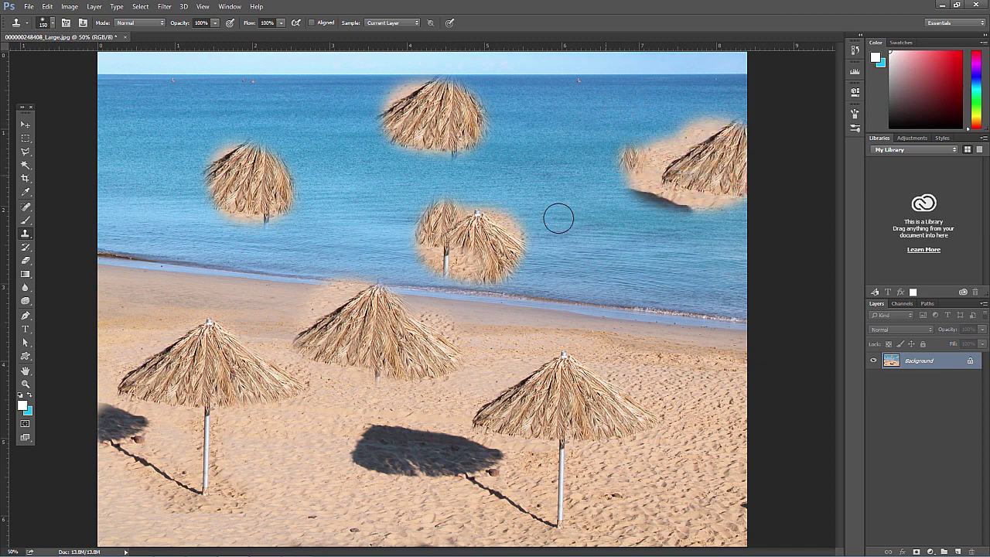
click(362, 180)
drag(326, 160, 383, 198)
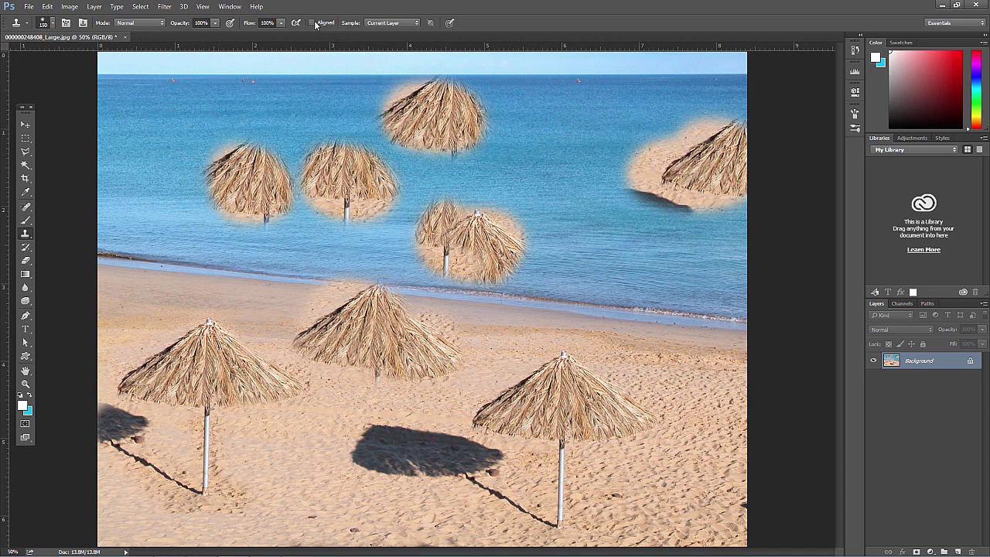
Undo the extra cloned umbrellas in the sea and the clone shadow beside the left umbrella.
key(ctrl+z)
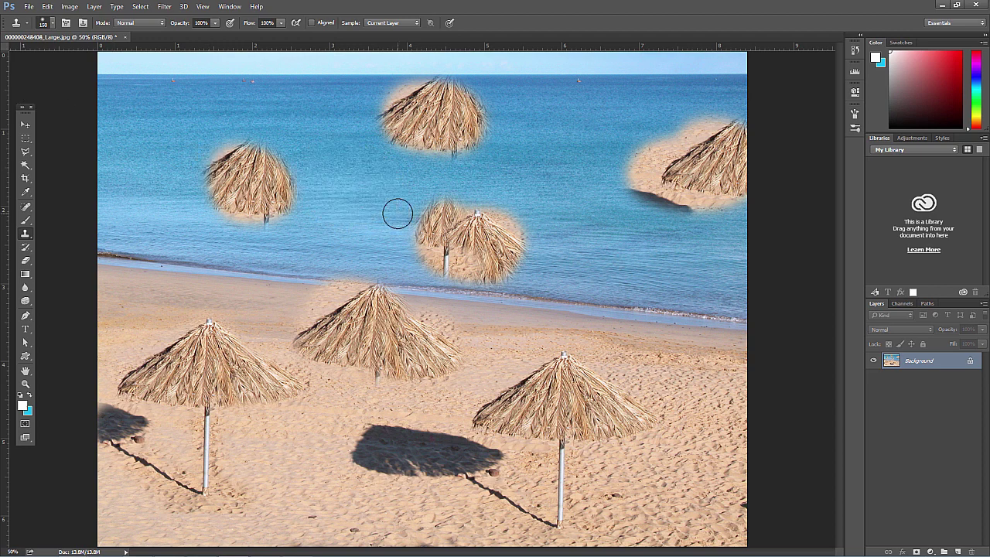
key(ctrl+alt+z)
key(ctrl+alt+z)
key(ctrl+alt+z)
key(ctrl+alt+z)
key(ctrl+alt+z)
key(ctrl+alt+z)
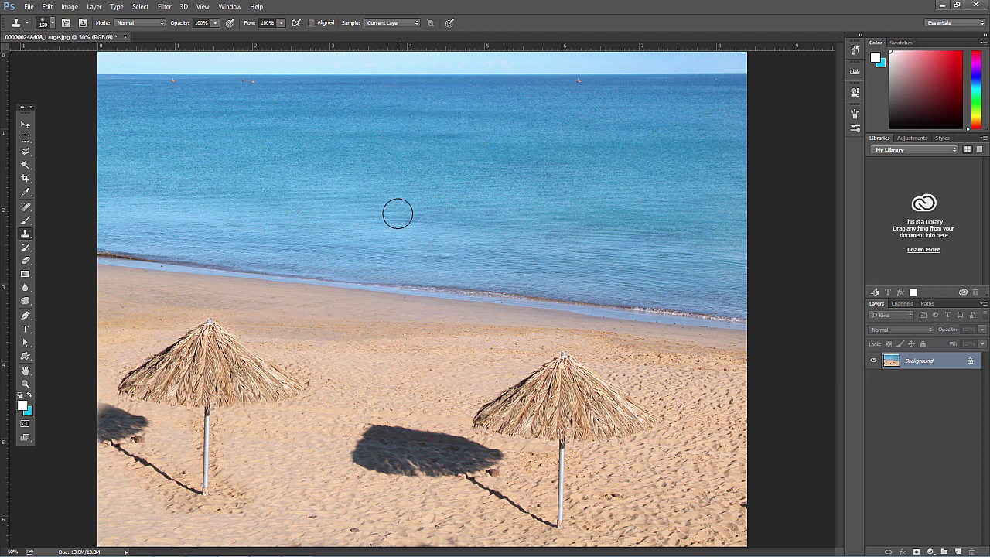
key(ctrl+alt+z)
key(ctrl+alt+z)
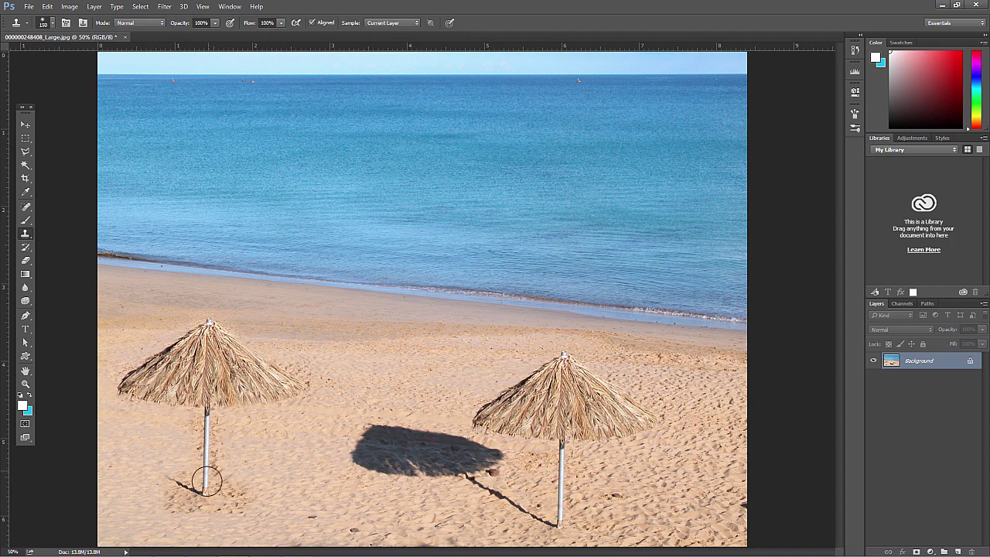
Clone clean sand over the left pole's cast shadow and around its base.
alt+click(361, 386)
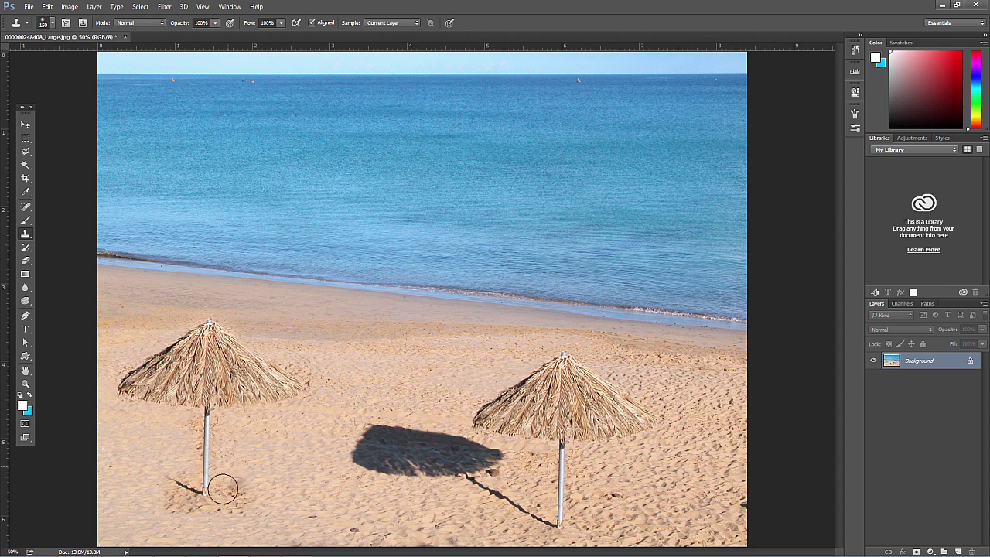
mouse_move(217, 482)
mouse_down()
mouse_move(237, 478)
mouse_move(216, 484)
mouse_move(221, 500)
mouse_move(234, 493)
mouse_up()
alt+click(268, 455)
mouse_move(169, 497)
mouse_down()
mouse_move(177, 475)
mouse_move(223, 471)
mouse_up()
alt+click(258, 458)
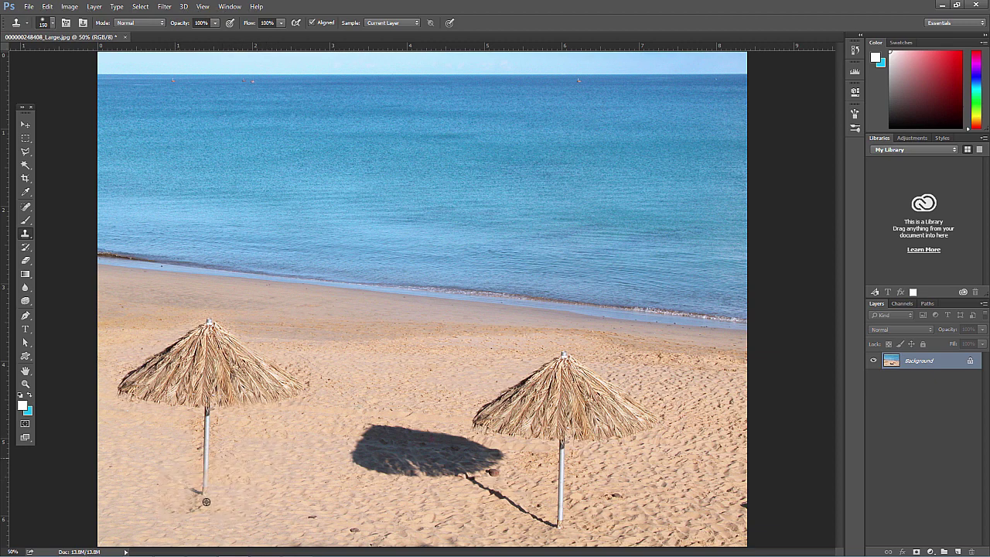
alt+click(204, 487)
mouse_move(180, 460)
mouse_down()
mouse_move(183, 427)
mouse_move(177, 448)
mouse_up()
Dismiss the locked-layer warning, then clone sampled sand onto the beach between the umbrellas.
click(390, 322)
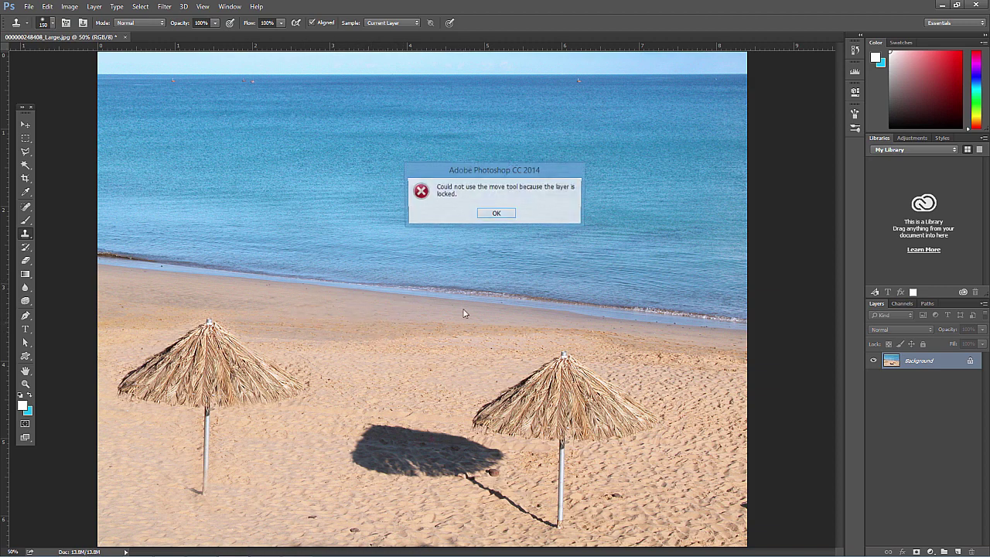
click(495, 214)
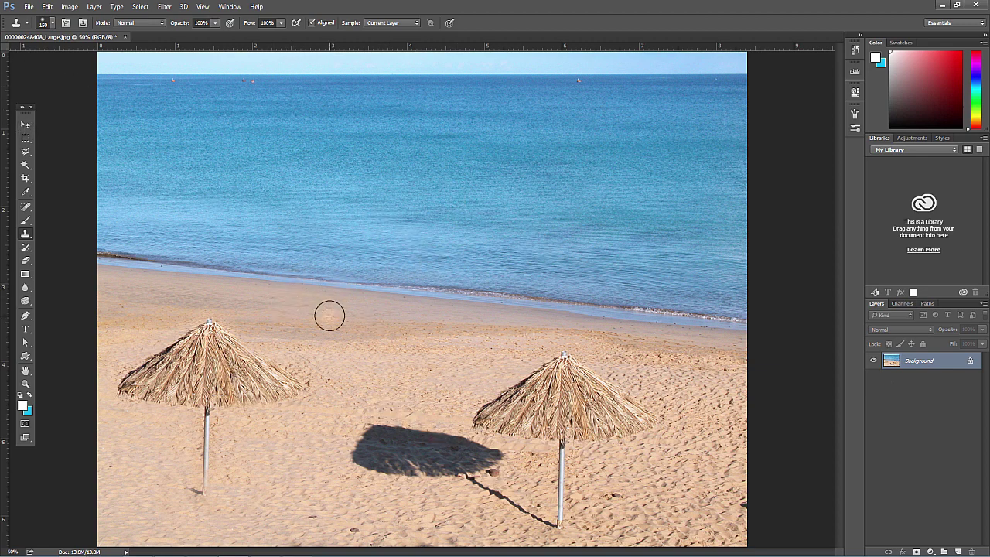
alt+click(329, 319)
mouse_move(417, 311)
mouse_down()
mouse_move(437, 338)
mouse_move(456, 336)
mouse_move(378, 335)
mouse_move(384, 323)
mouse_move(406, 344)
mouse_move(443, 341)
mouse_move(387, 345)
mouse_up()
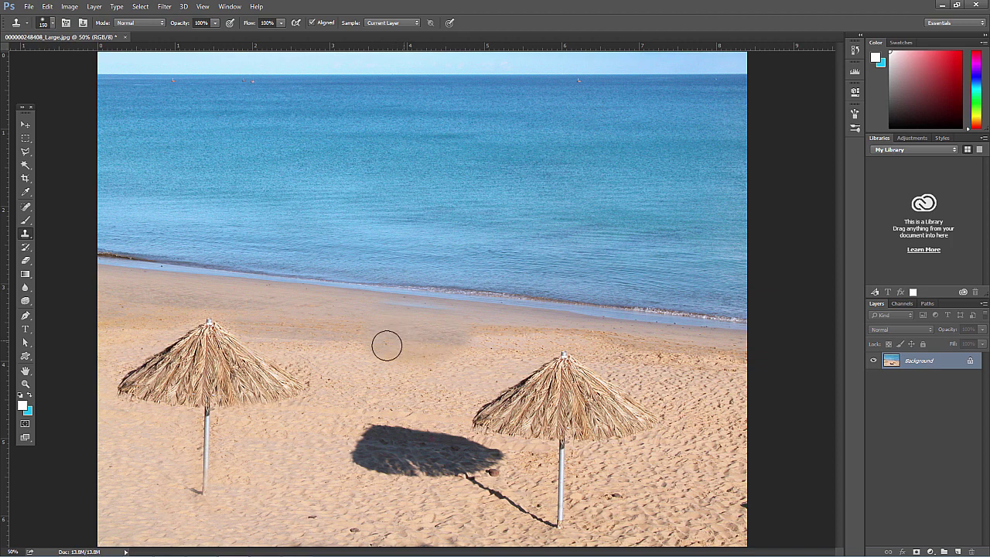